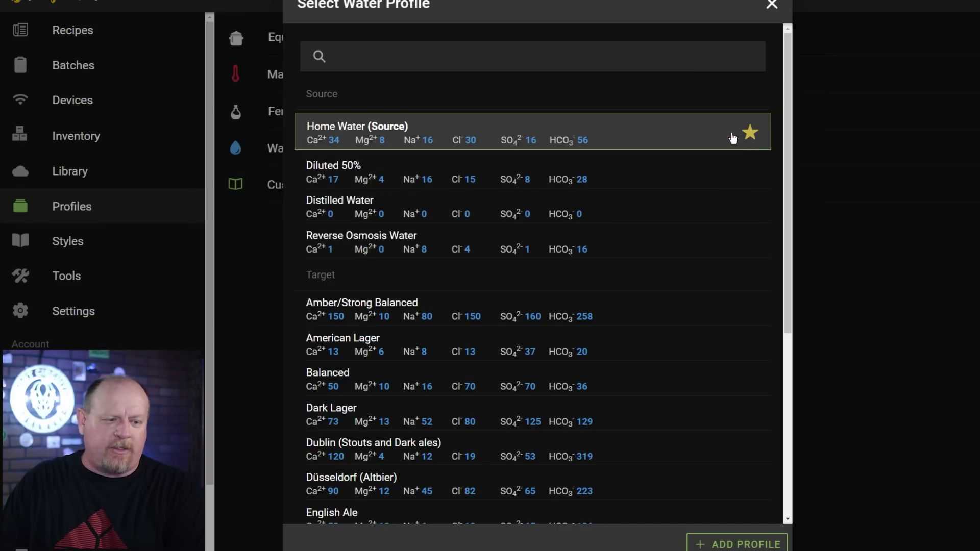
Mark the Reverse Osmosis Water profile as the favourite source water and save the profile.
left_click(604, 254)
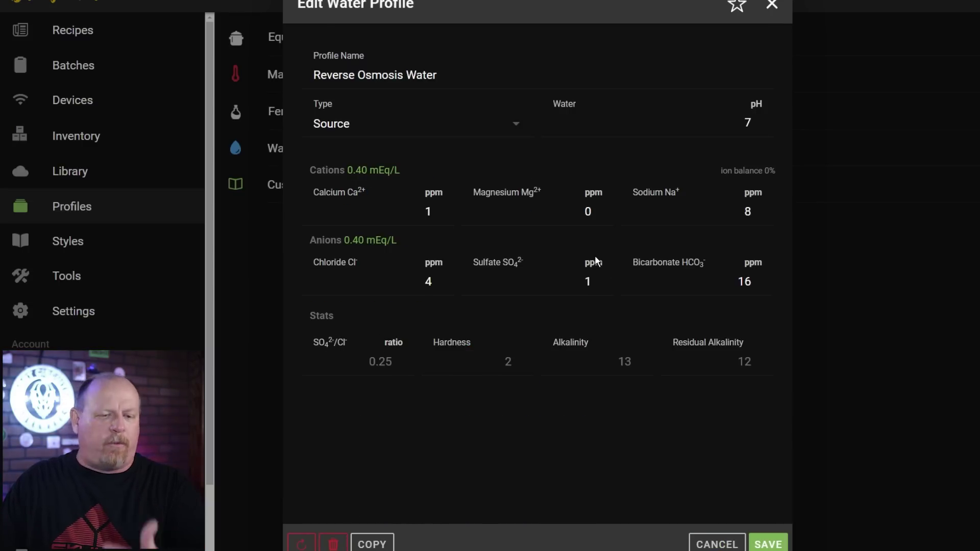
left_click(737, 6)
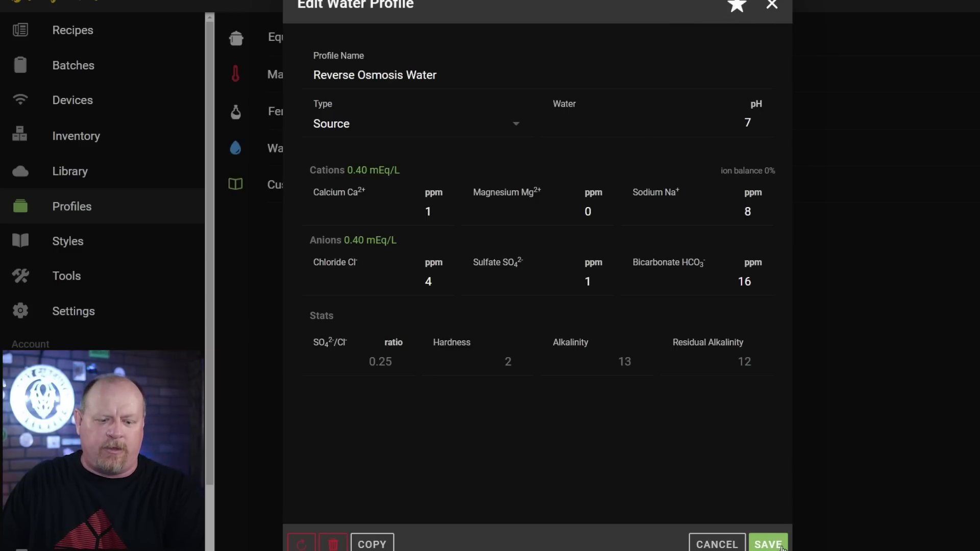
left_click(766, 544)
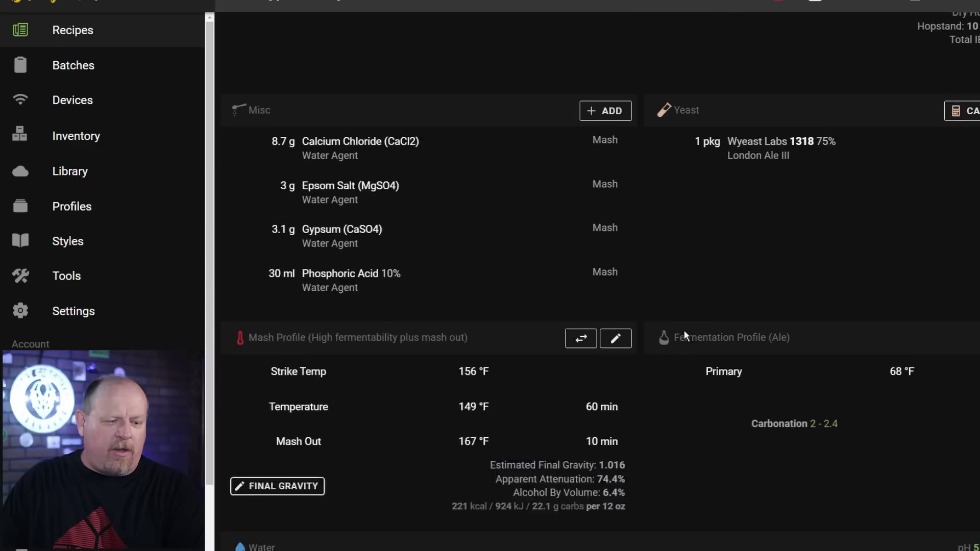
Open the mash pH and water calculator from the Water section of the hazy IPA recipe.
scroll(684, 330, "down", 4)
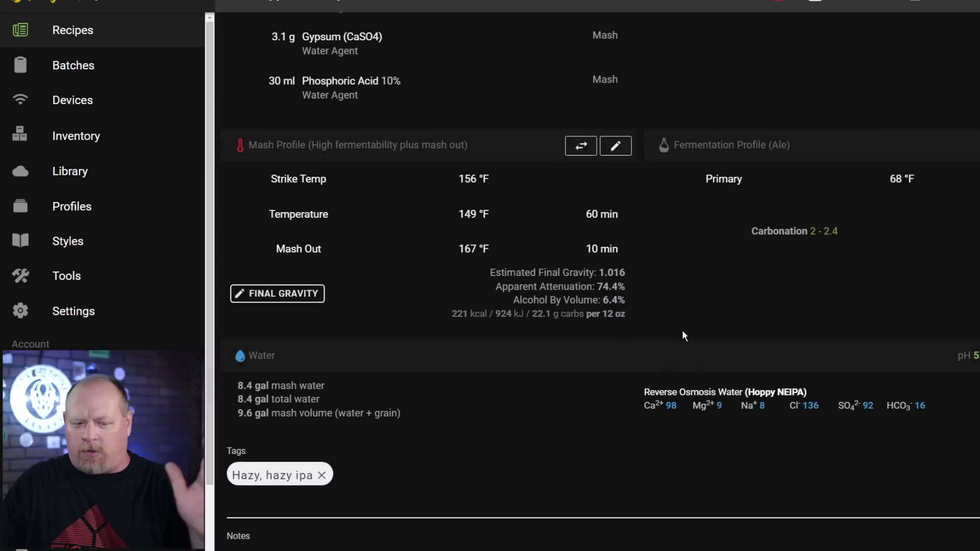
scroll(683, 327, "down", 5)
scroll(684, 319, "up", 2)
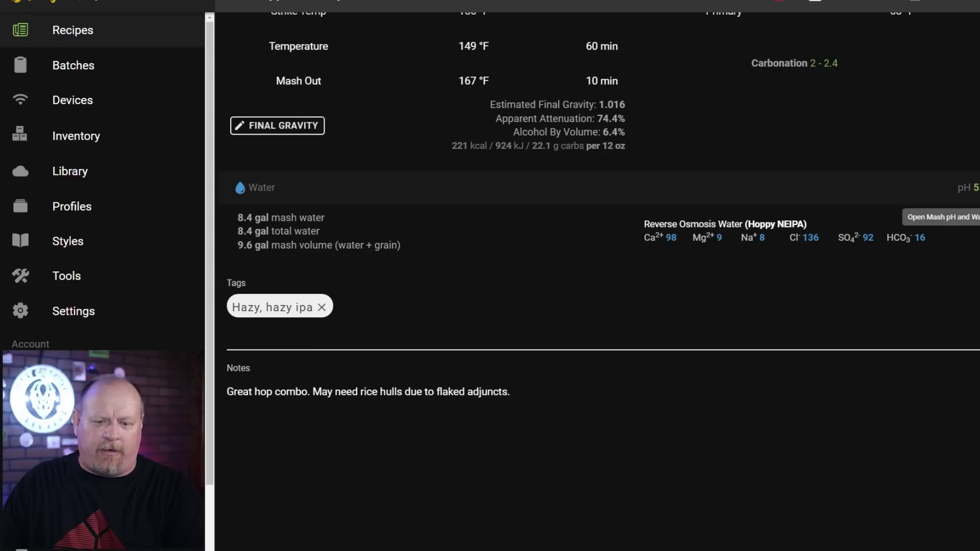
left_click(970, 188)
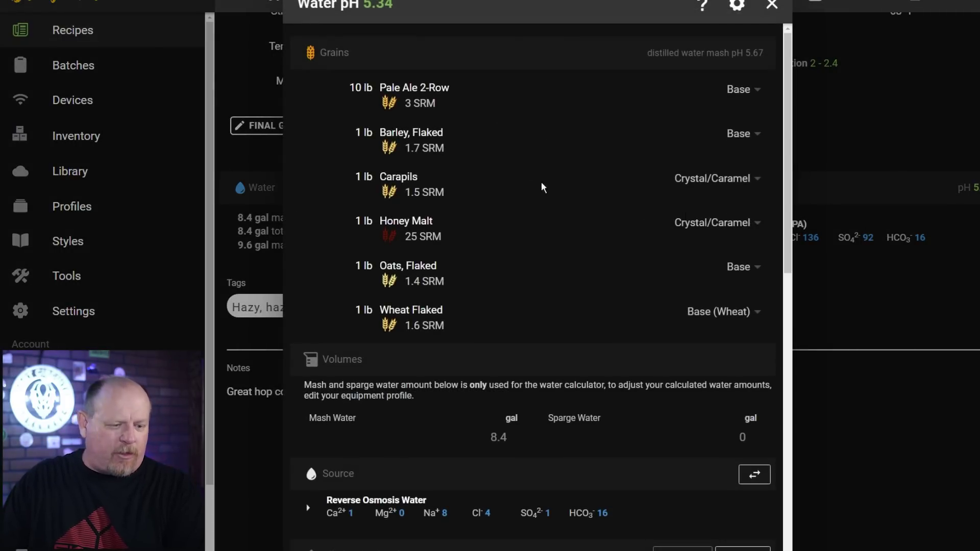
Review the calculator's volumes and source water, and look at the profile form for the optional dilution water.
scroll(565, 219, "down", 4)
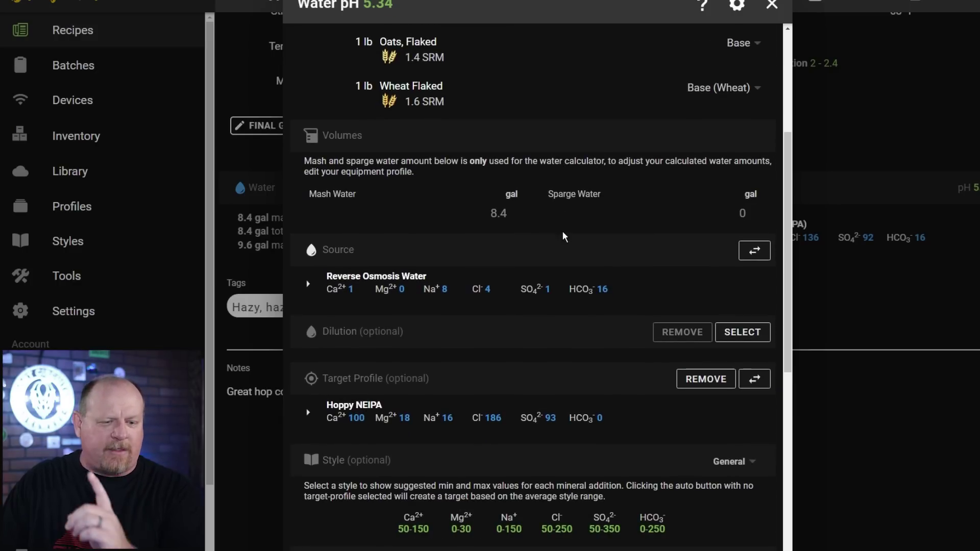
scroll(566, 226, "down", 1)
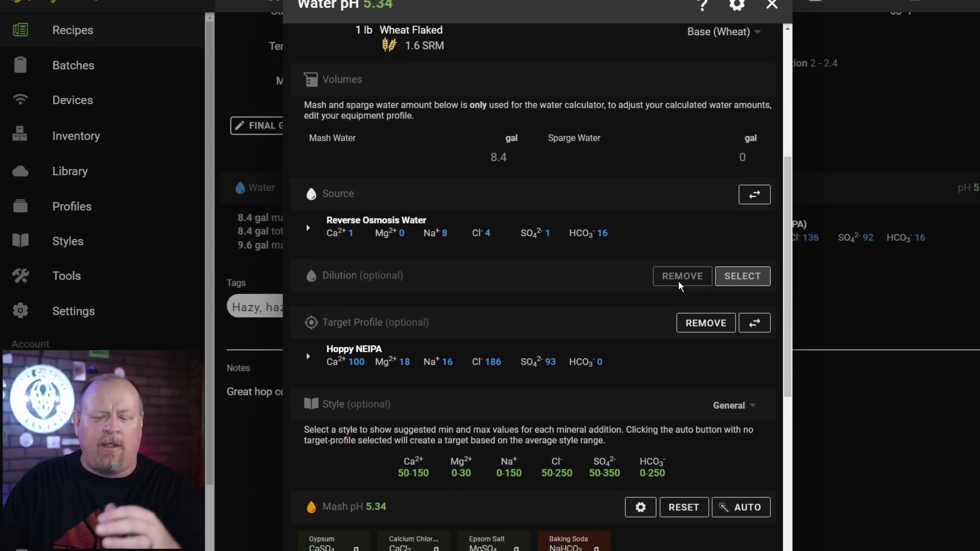
left_click(740, 284)
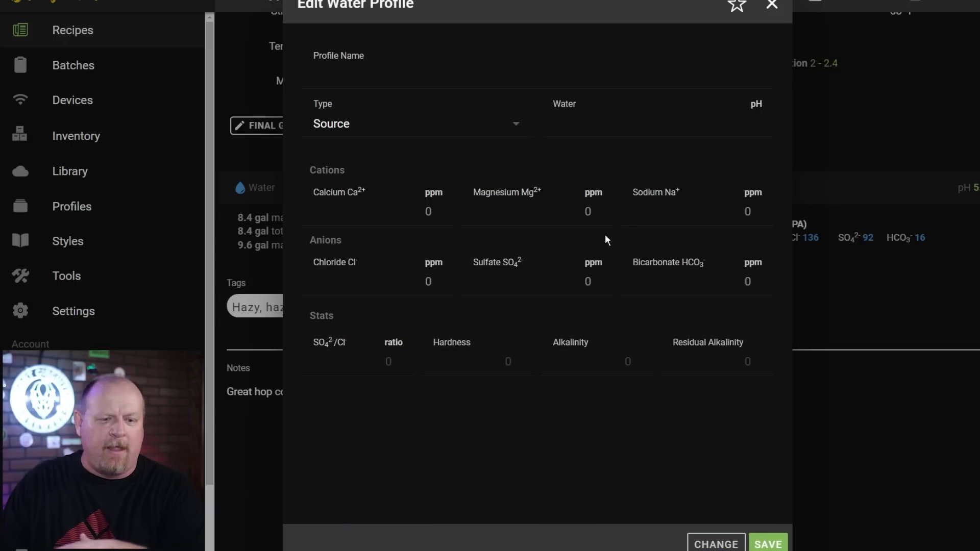
left_click(731, 542)
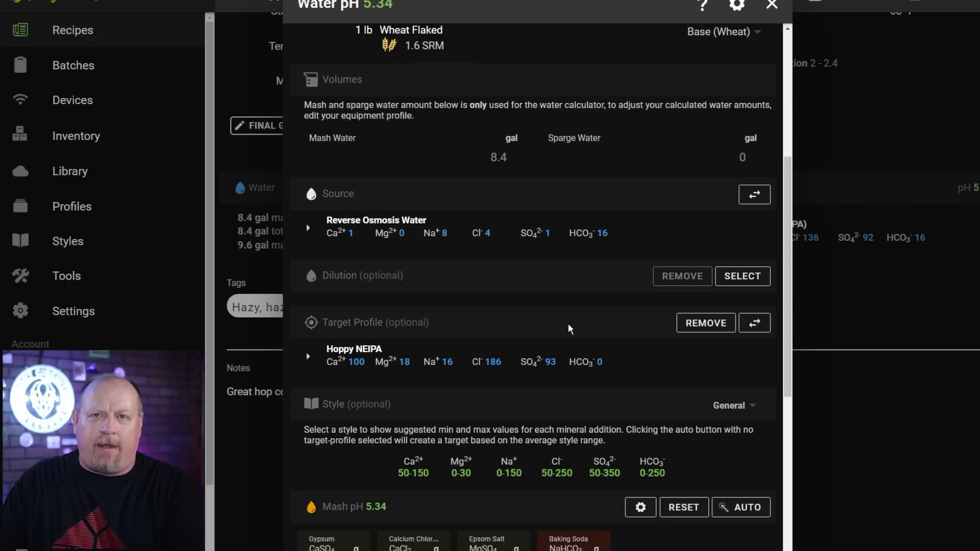
Browse the optional beer styles available for suggested mineral ranges and close the list without choosing another style.
left_click(735, 409)
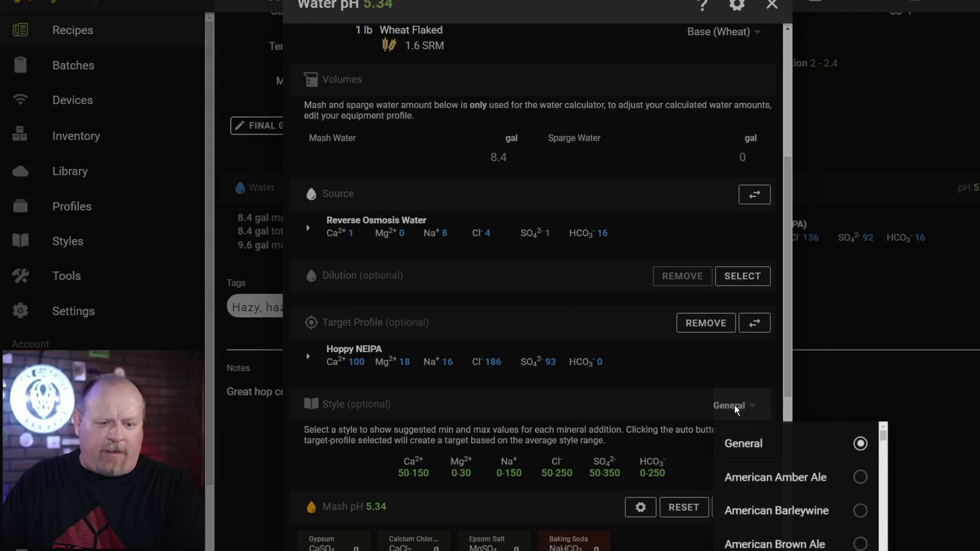
scroll(783, 461, "down", 10)
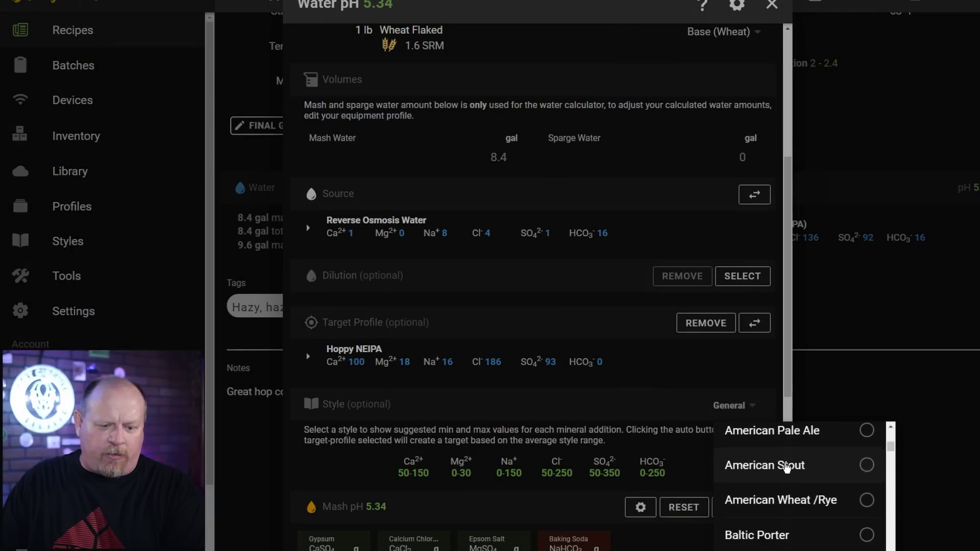
scroll(784, 466, "down", 6)
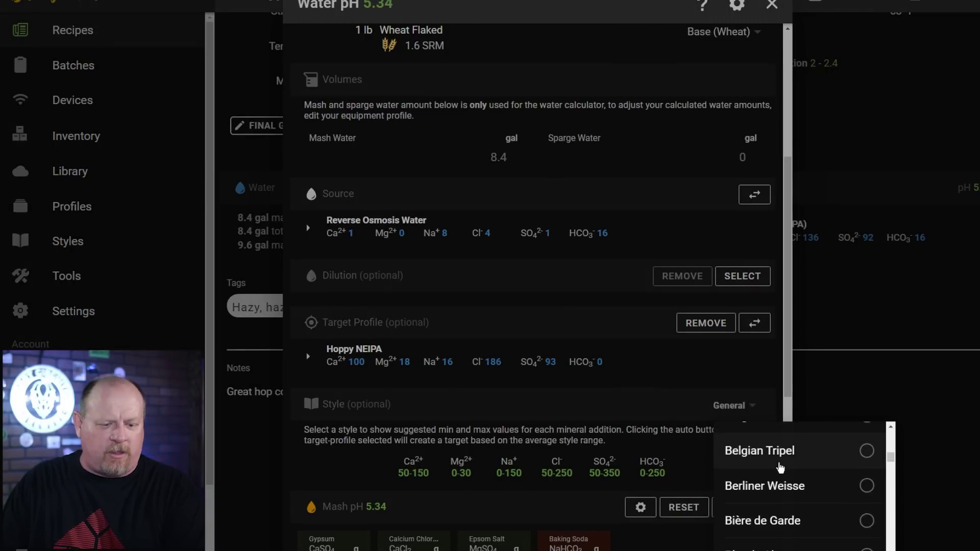
scroll(776, 469, "down", 7)
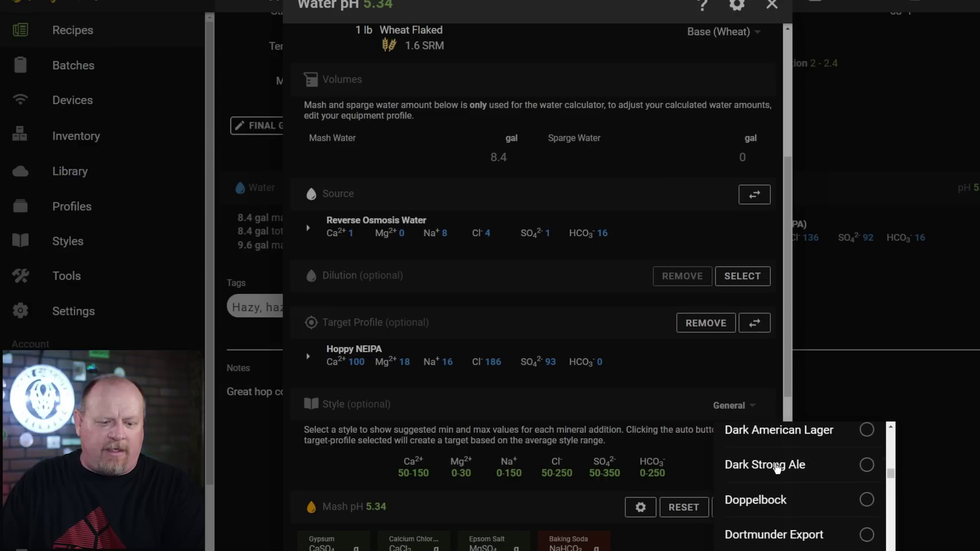
scroll(776, 468, "down", 4)
scroll(769, 470, "up", 15)
scroll(769, 470, "up", 5)
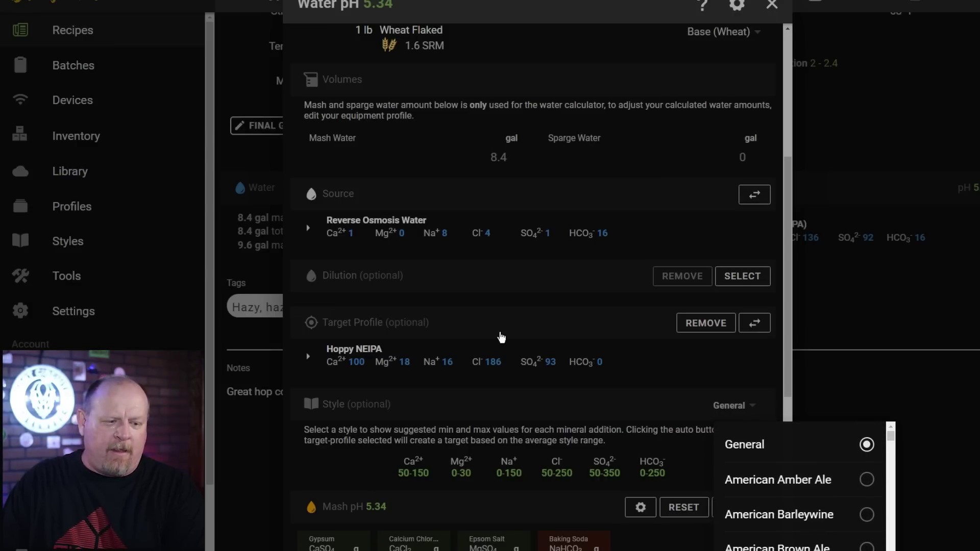
left_click(510, 354)
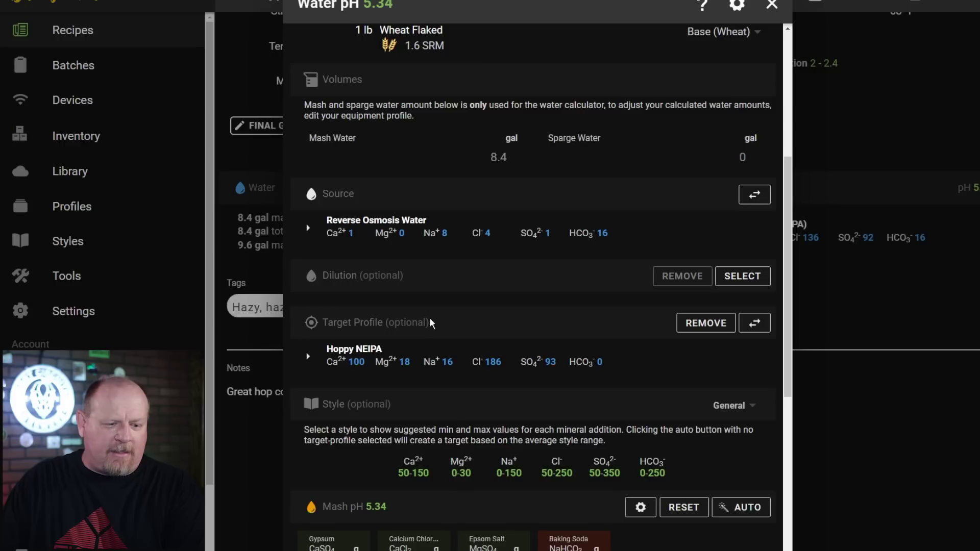
Choose Hoppy NEIPA as the target water profile and save the selection.
left_click(754, 323)
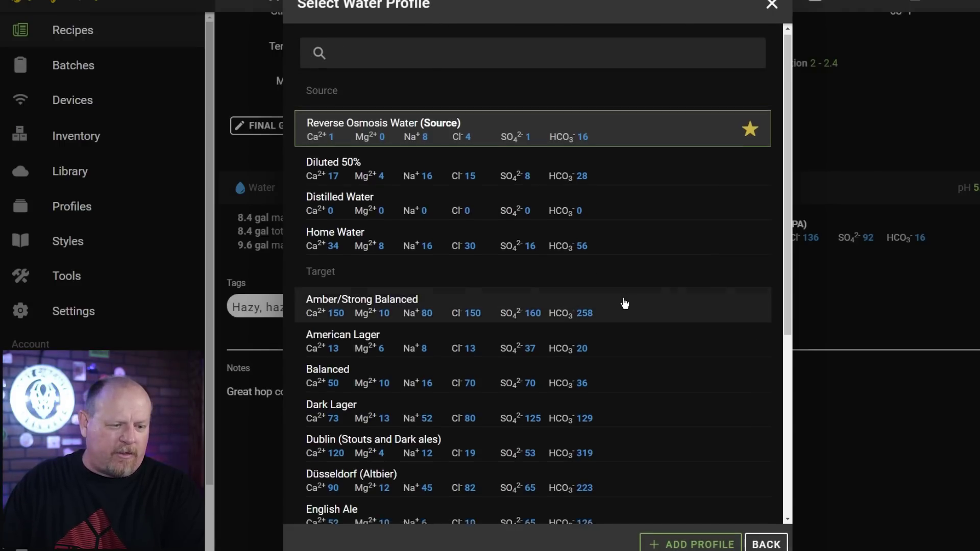
scroll(623, 301, "down", 5)
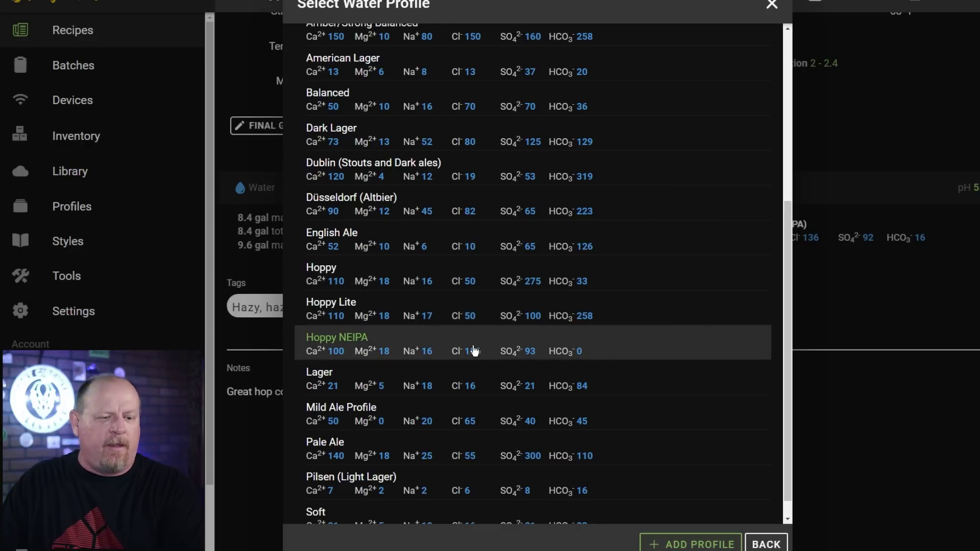
left_click(470, 352)
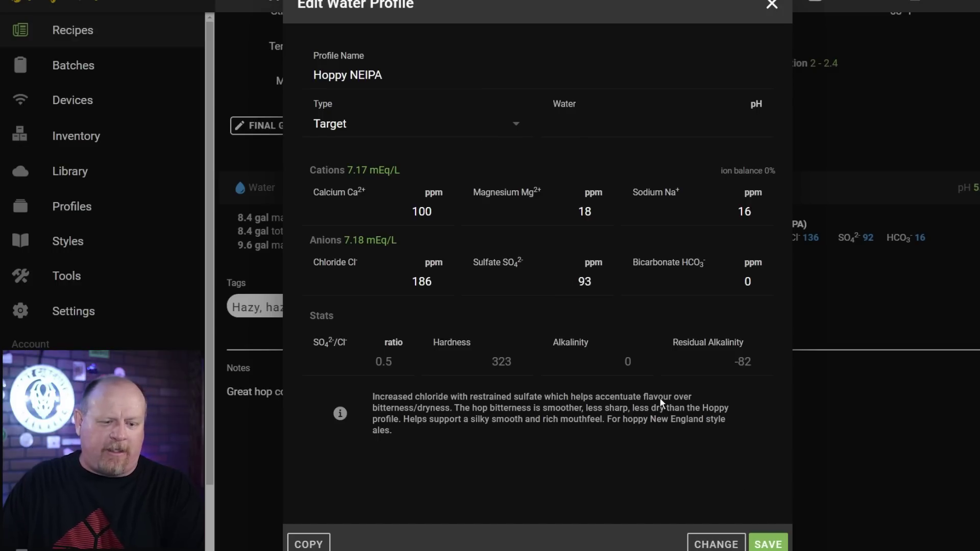
left_click(769, 544)
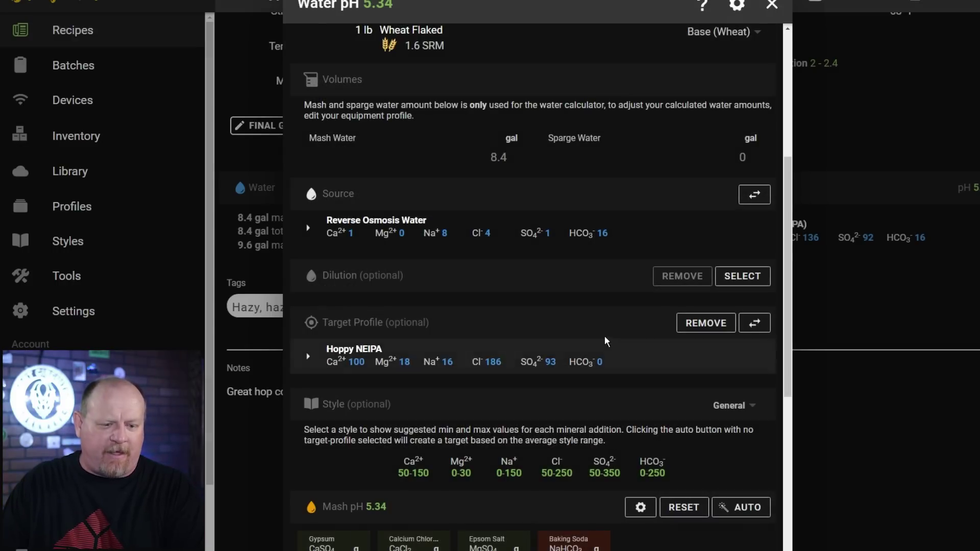
Calculate the mash mineral additions automatically for the target profile and review them against the source water.
scroll(643, 451, "down", 1)
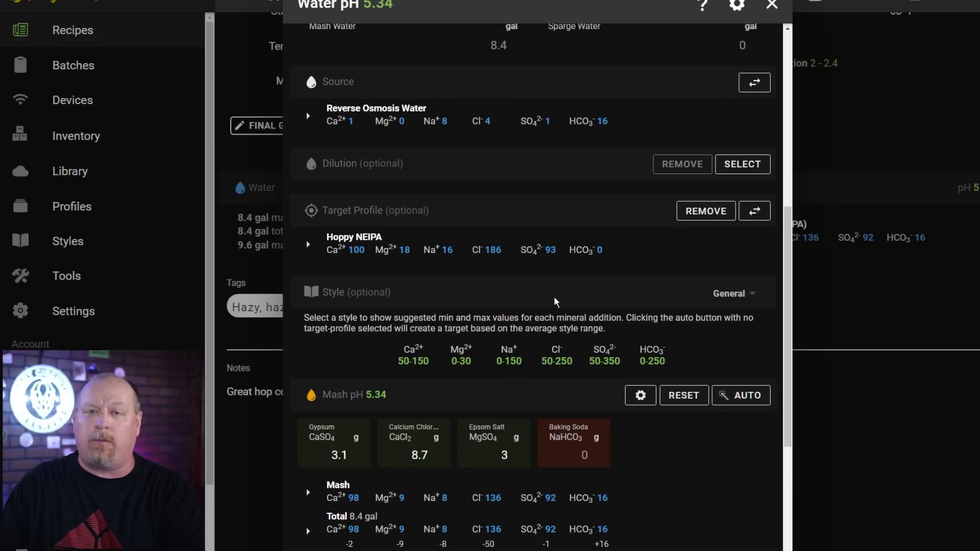
left_click(746, 401)
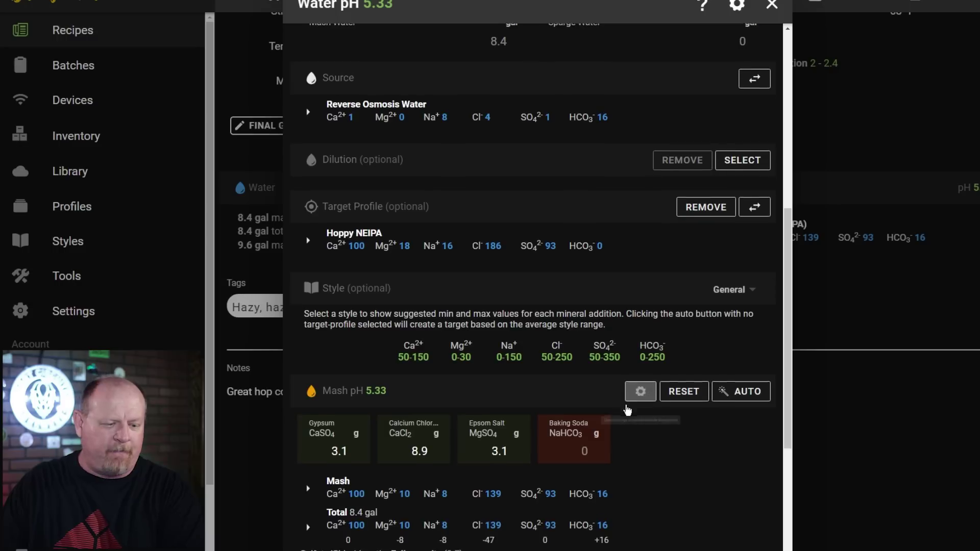
scroll(634, 413, "down", 3)
scroll(639, 407, "up", 6)
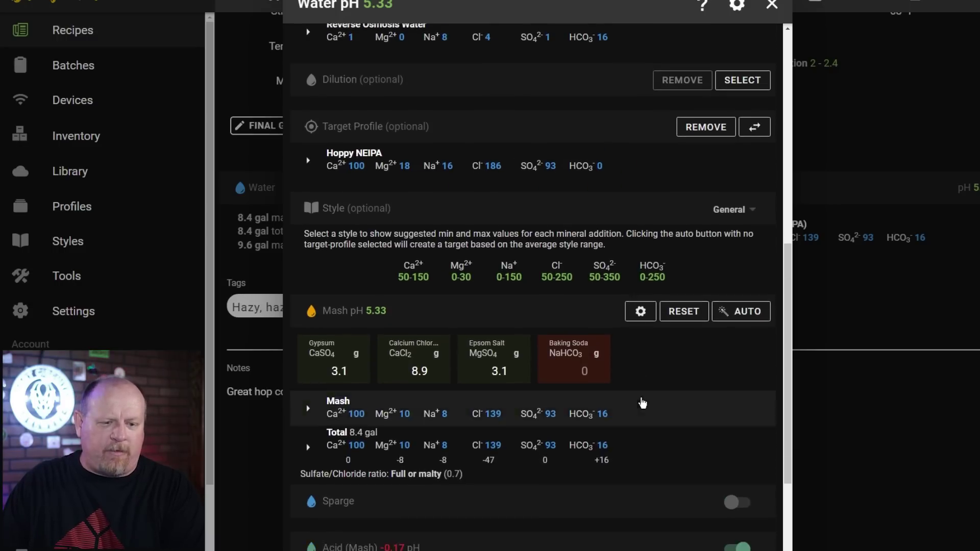
scroll(643, 397, "up", 2)
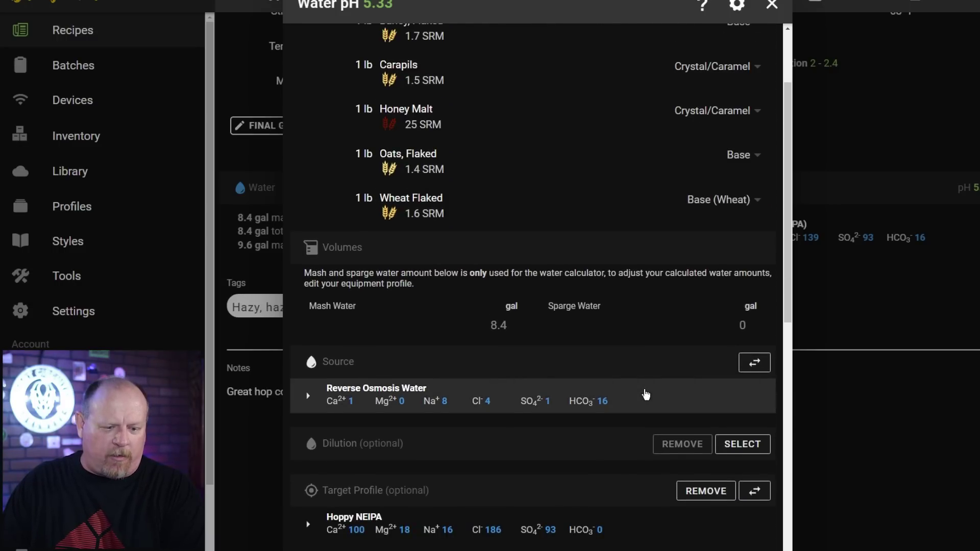
Enable automatic calculation for Baking Soda in the water ingredient settings and review the other ingredients.
scroll(644, 396, "down", 3)
scroll(644, 397, "down", 2)
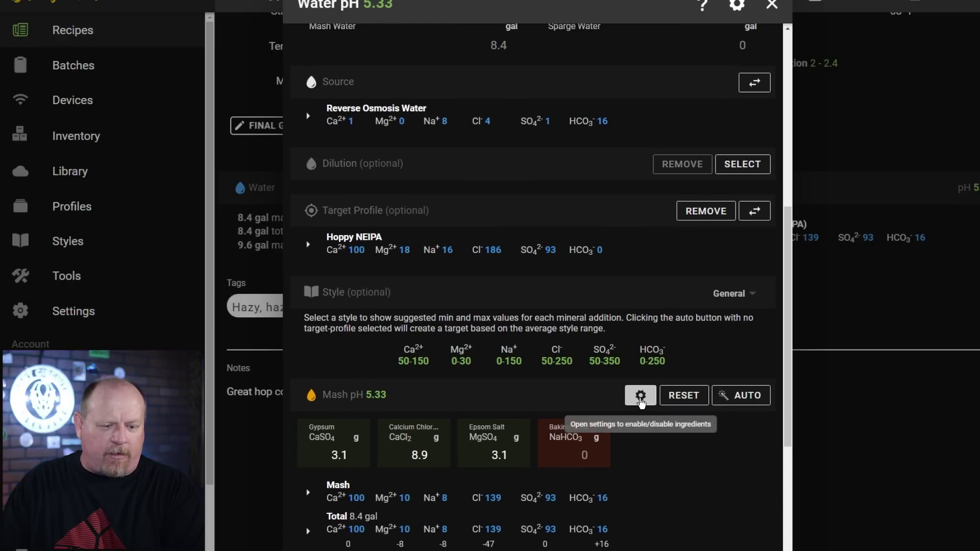
left_click(640, 395)
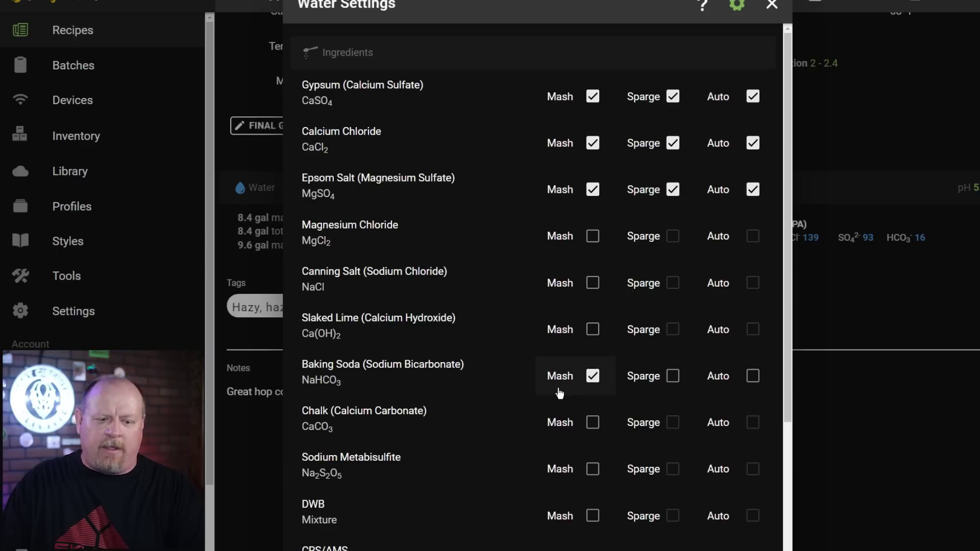
left_click(753, 380)
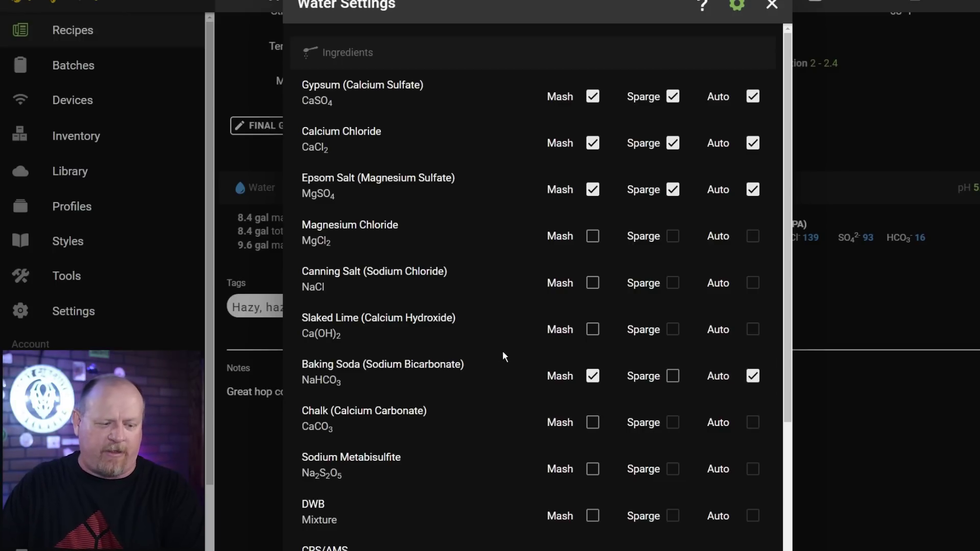
scroll(495, 393, "down", 3)
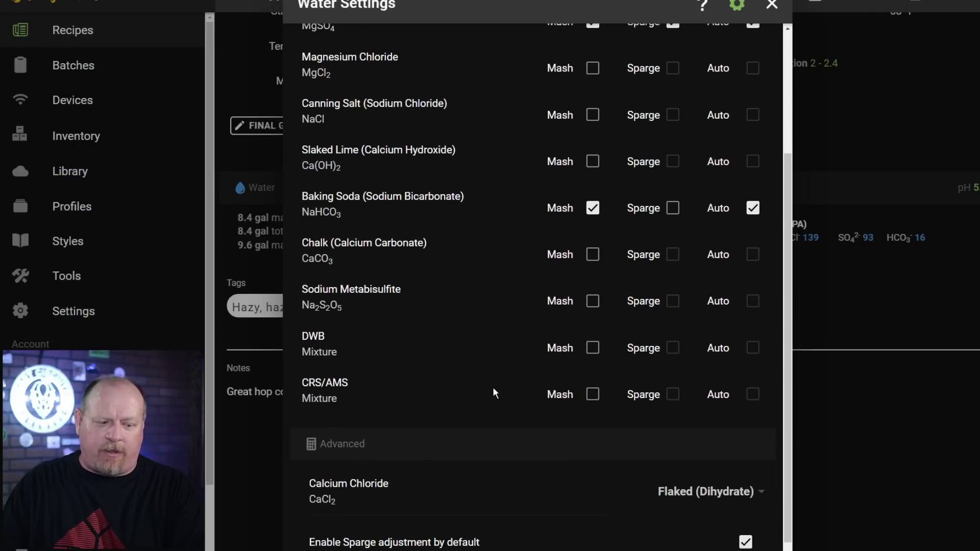
scroll(491, 384, "up", 1)
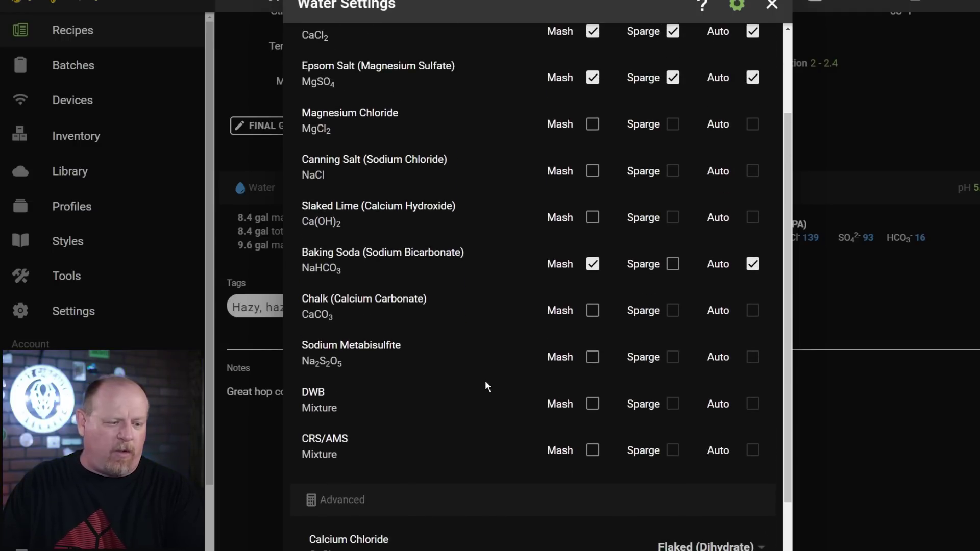
scroll(482, 384, "up", 1)
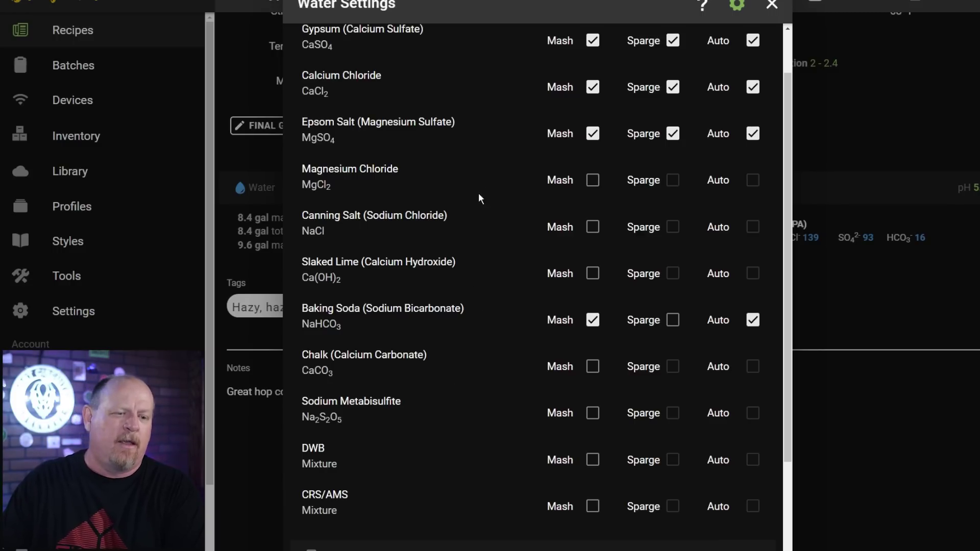
scroll(516, 256, "up", 1)
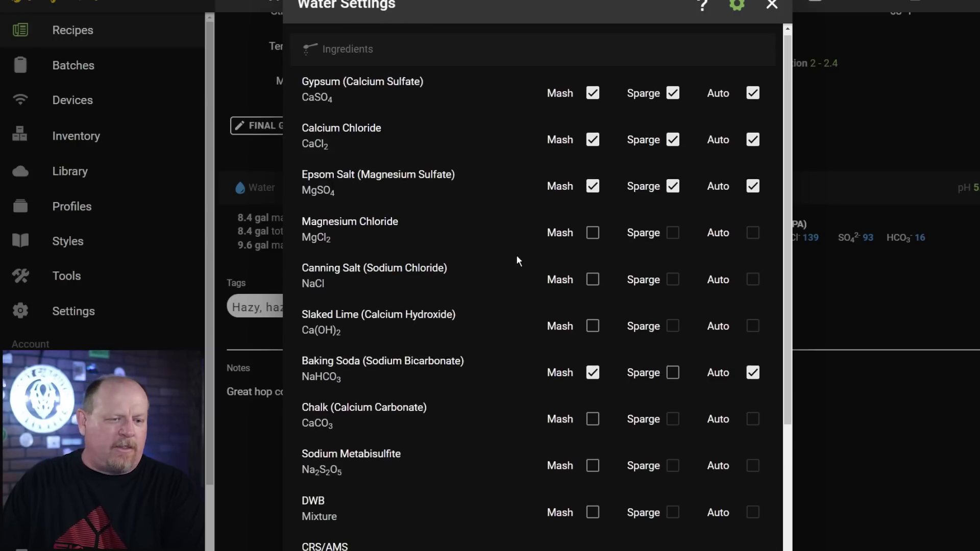